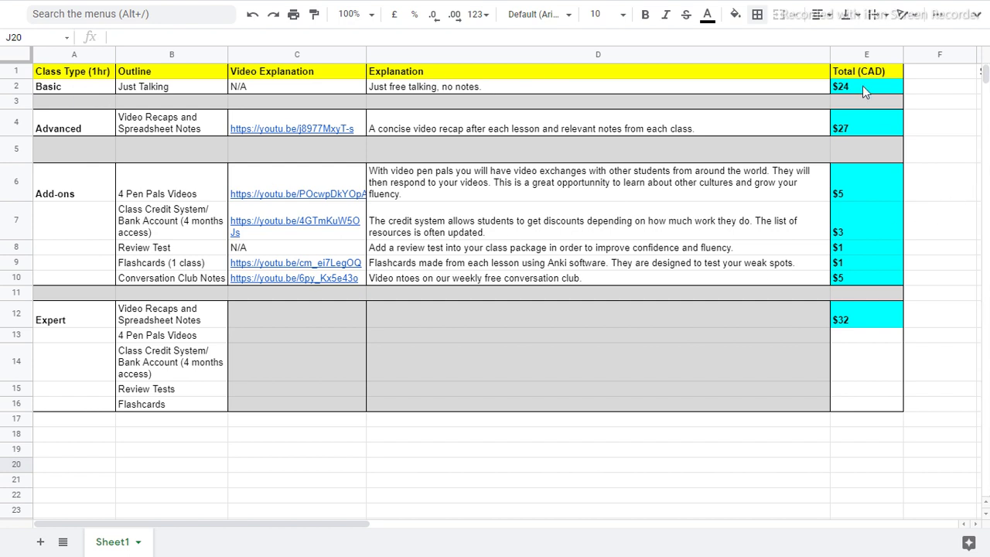
Step: Go over the Total (CAD) price column and the Basic tier's row and explanation
drag(886, 71, 893, 336)
click(886, 368)
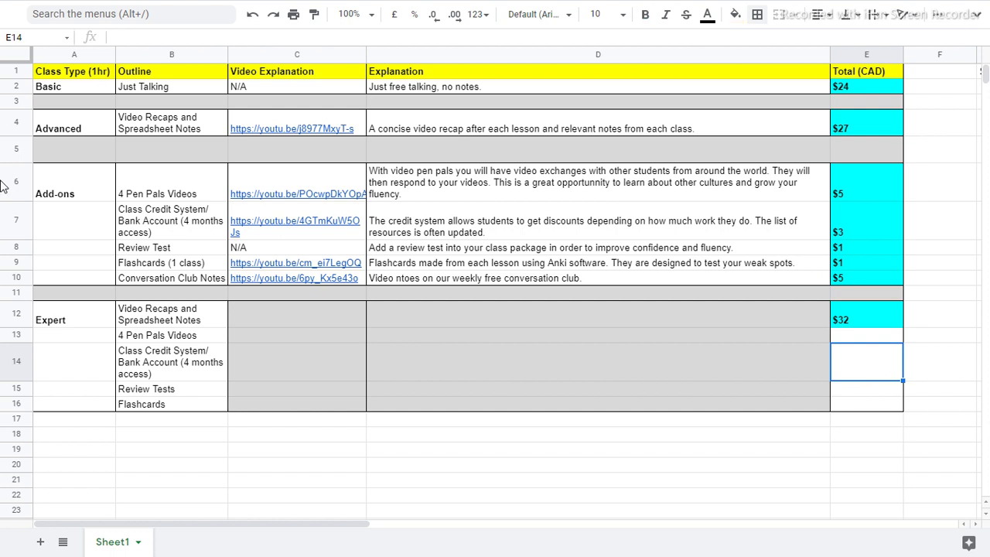
click(66, 92)
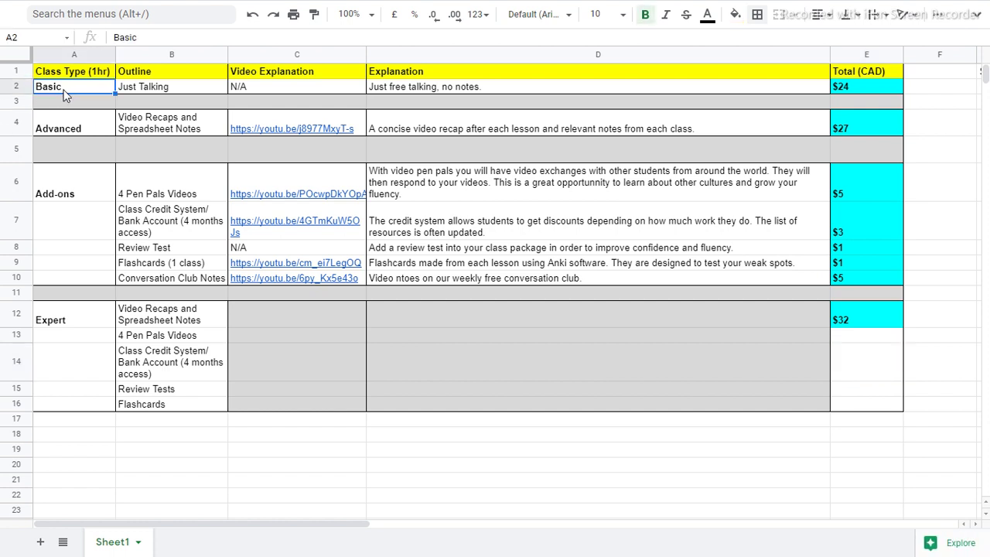
click(164, 101)
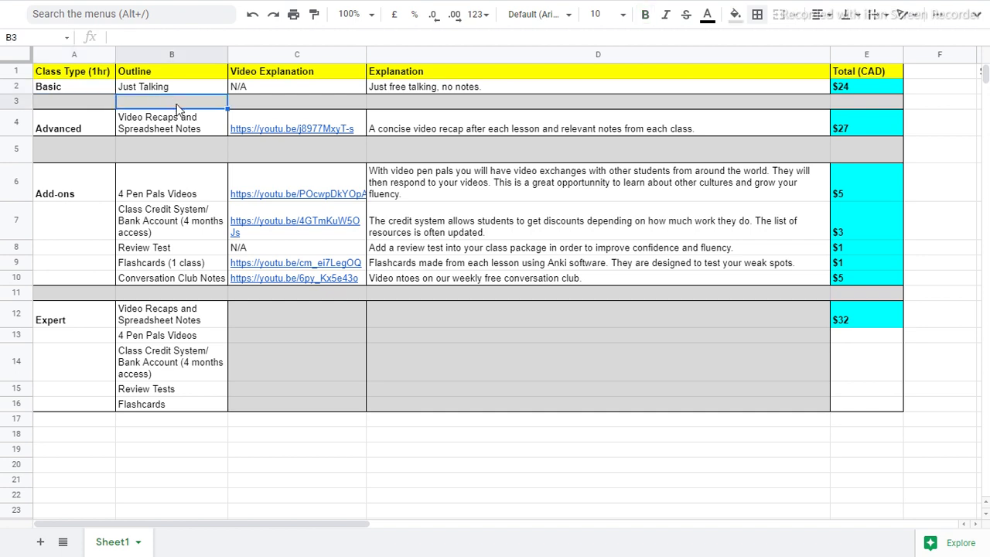
click(444, 88)
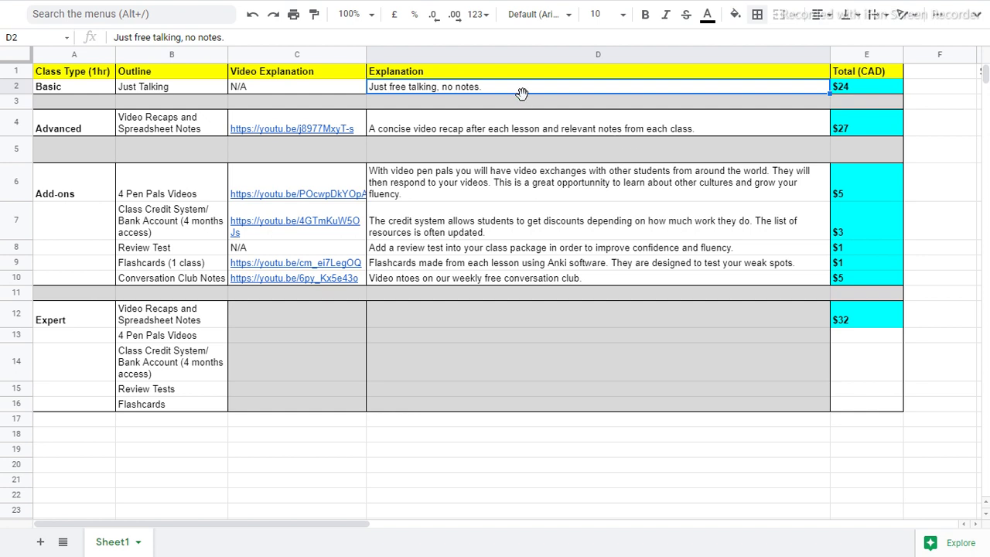
Step: Review the Advanced tier's class type, outline, Lesson Recaps video link and explanation
click(462, 133)
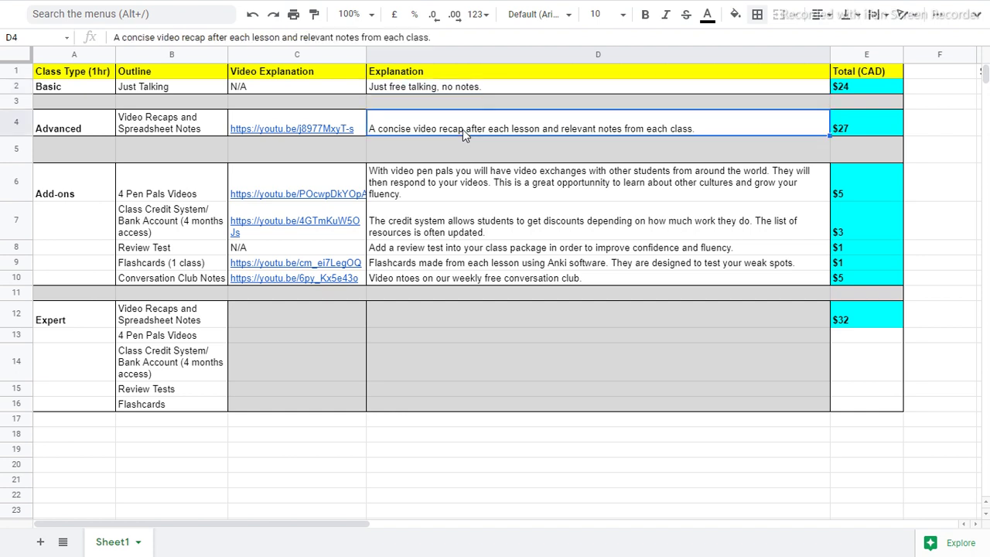
click(75, 130)
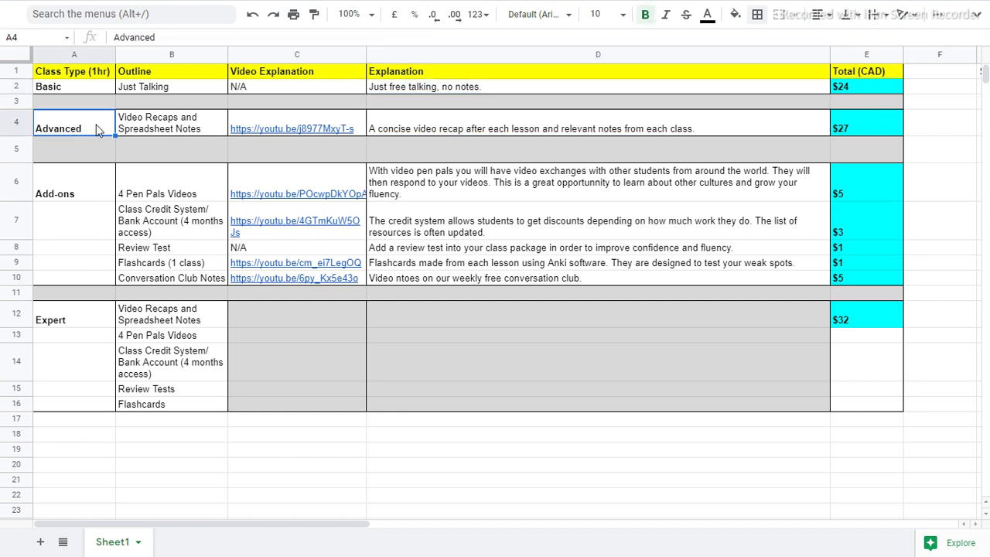
click(162, 133)
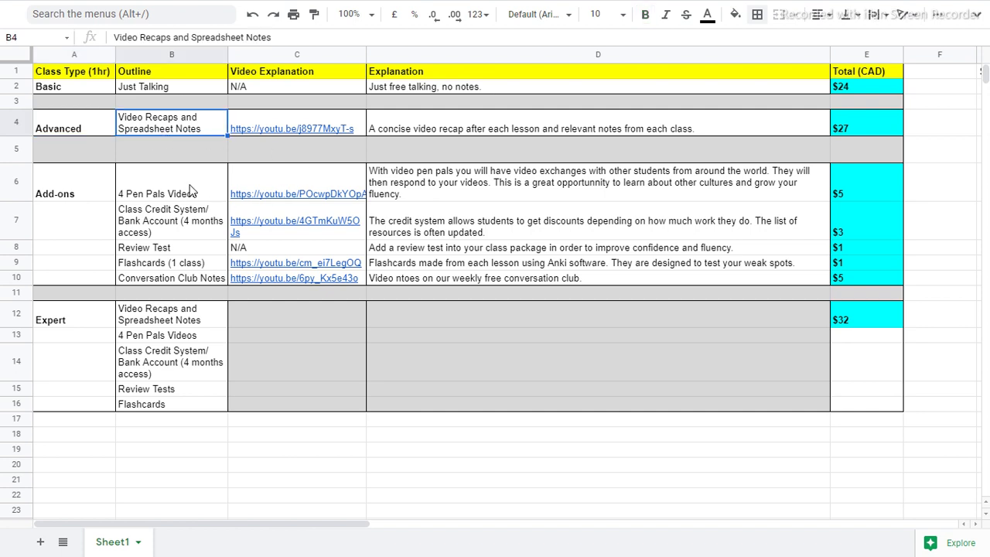
click(328, 133)
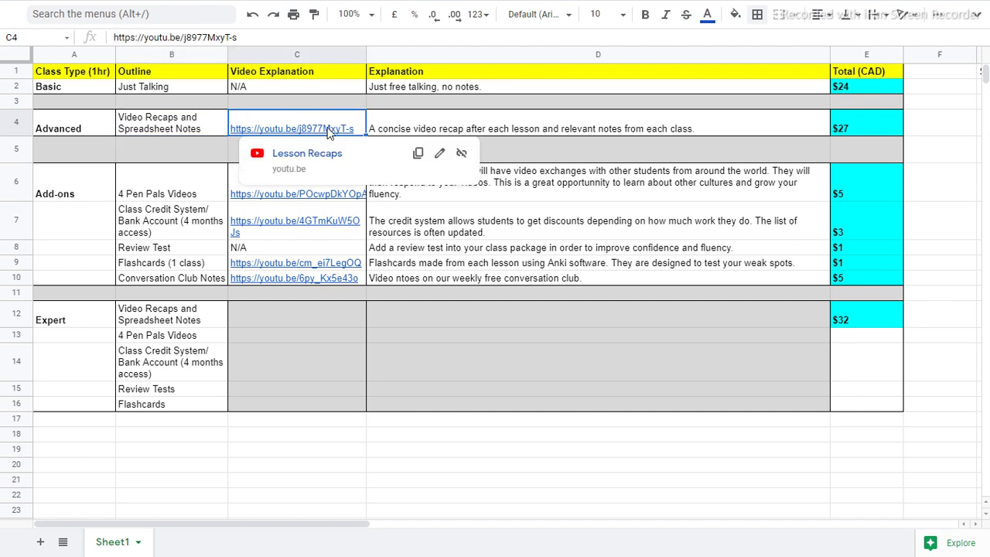
click(488, 249)
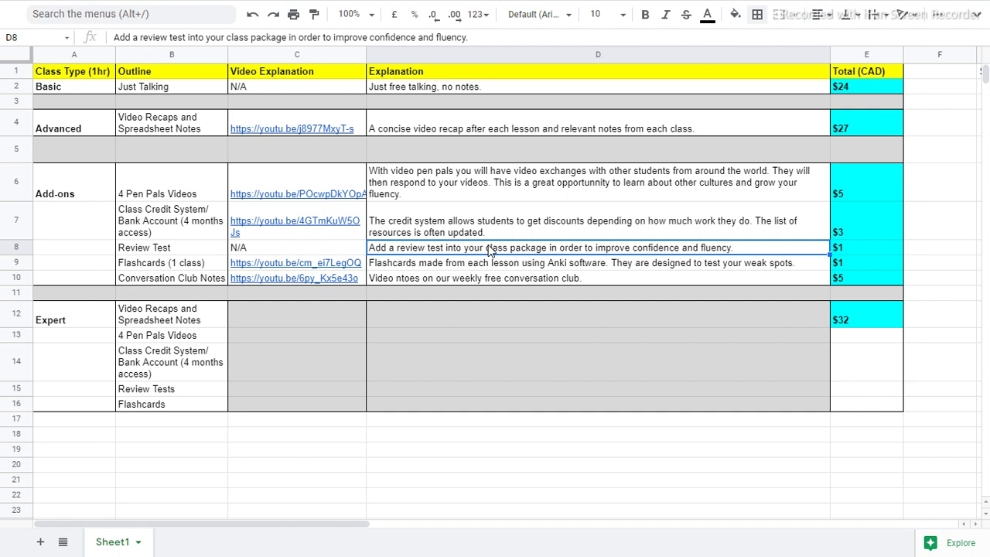
click(421, 133)
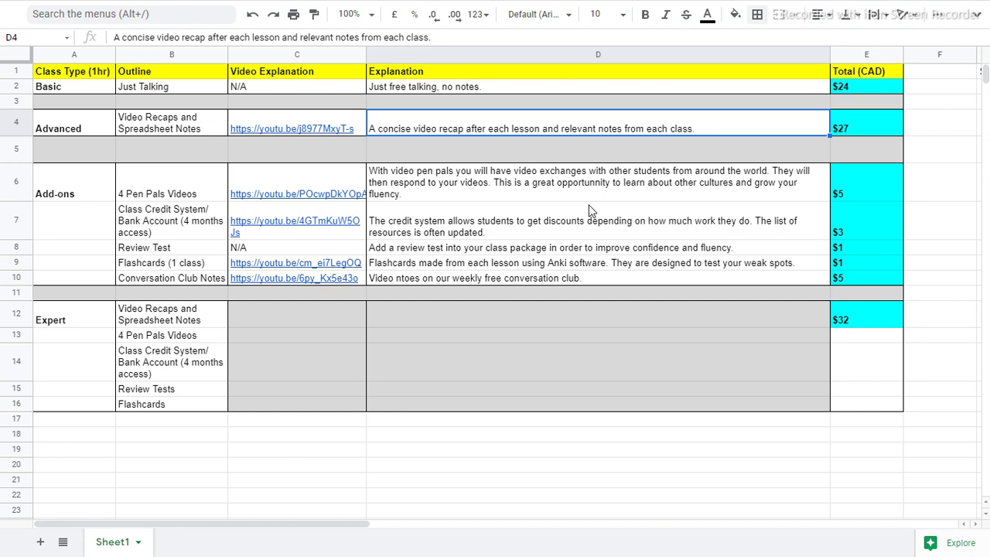
click(87, 126)
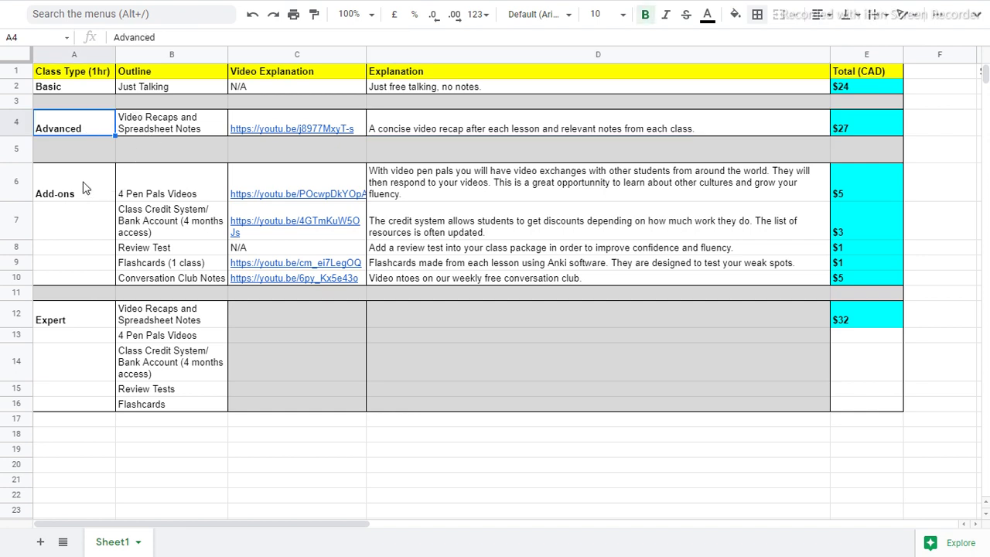
Step: Go over the Add-ons block, focusing on the 4 Pen Pals Videos item, link and explanation
drag(82, 186, 162, 280)
click(162, 280)
click(171, 195)
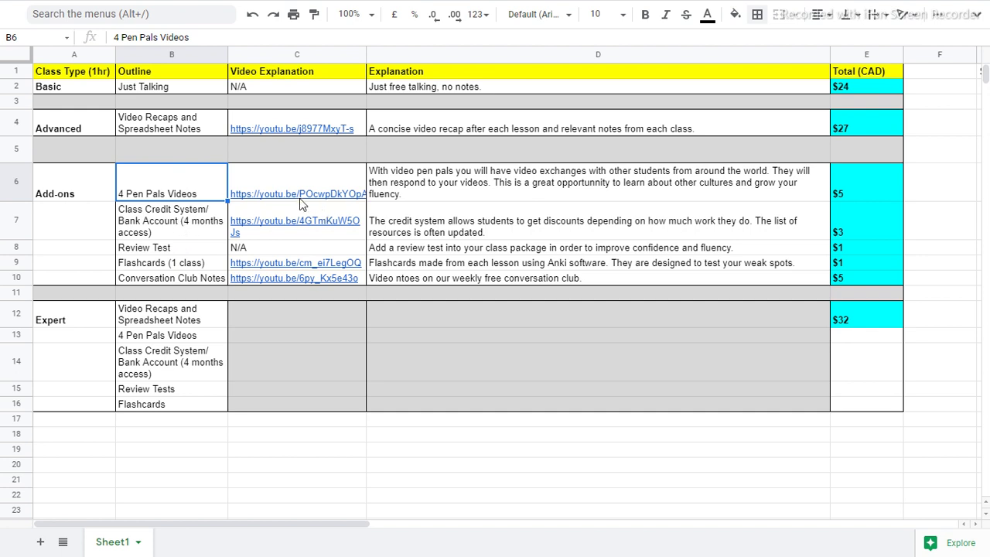
click(340, 199)
click(439, 194)
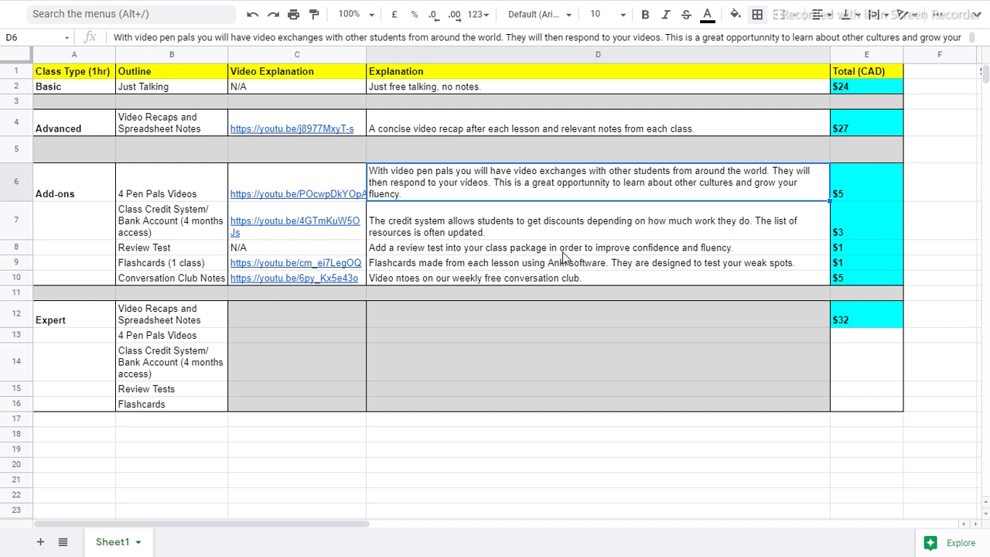
click(149, 176)
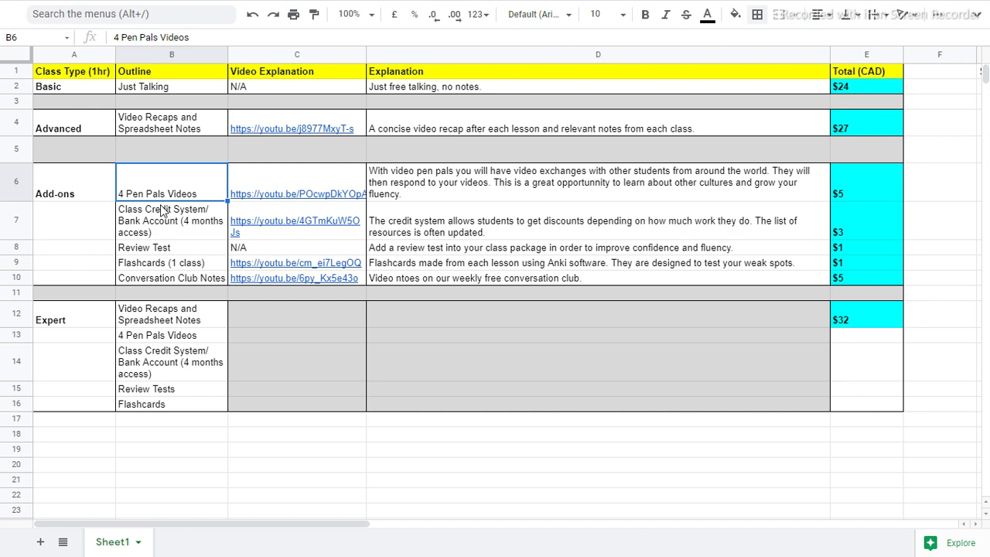
Step: Review the Class Credit System add-on and the Review Test item with its N/A video entry
click(162, 209)
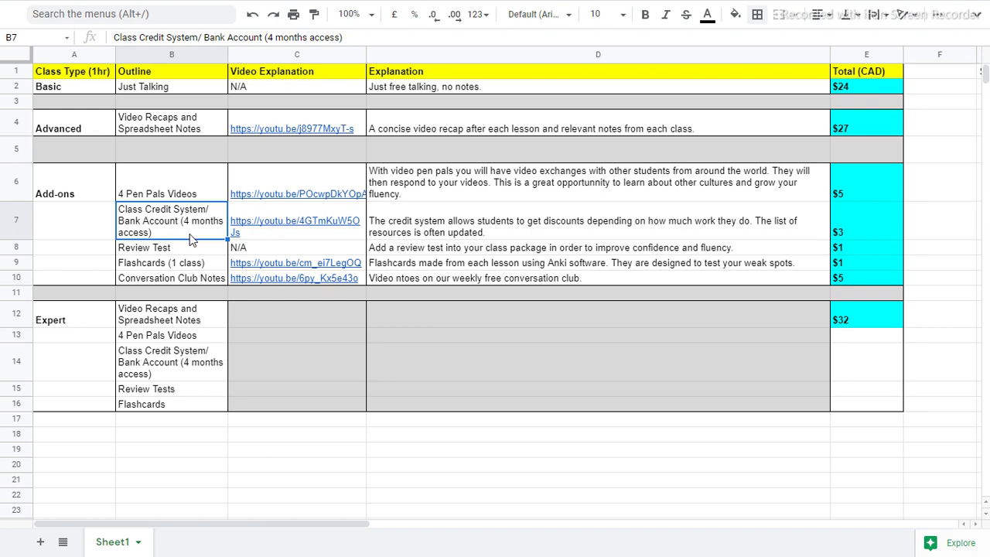
click(450, 232)
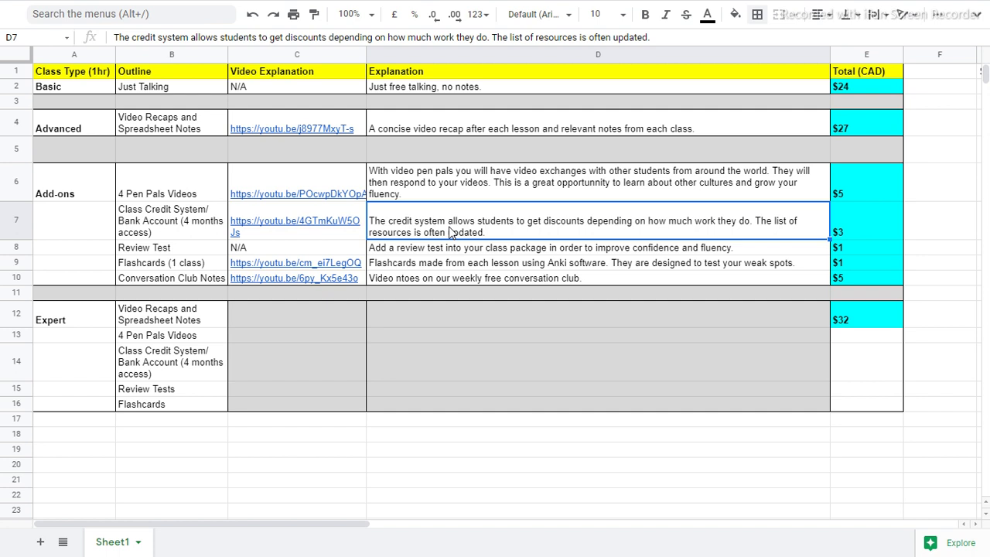
click(221, 252)
click(258, 247)
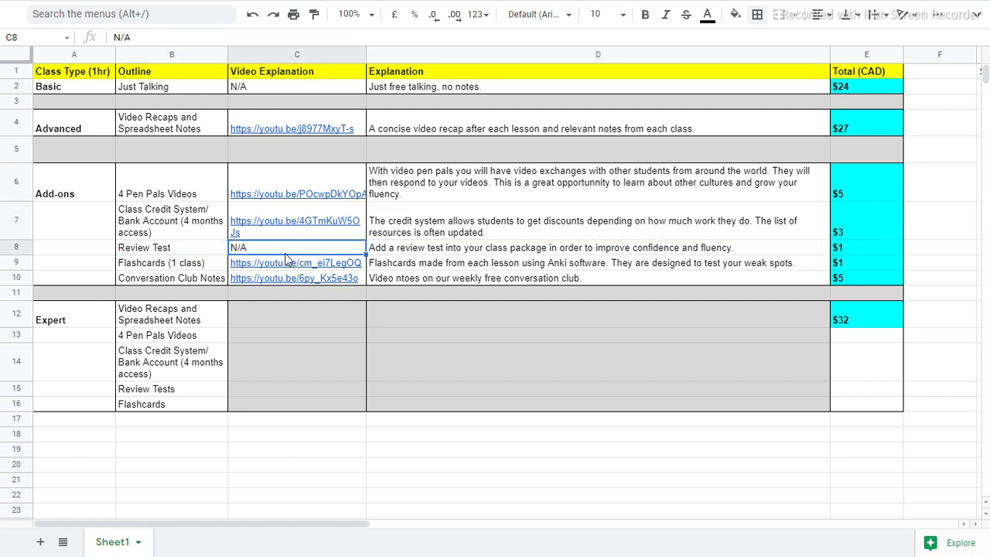
click(377, 255)
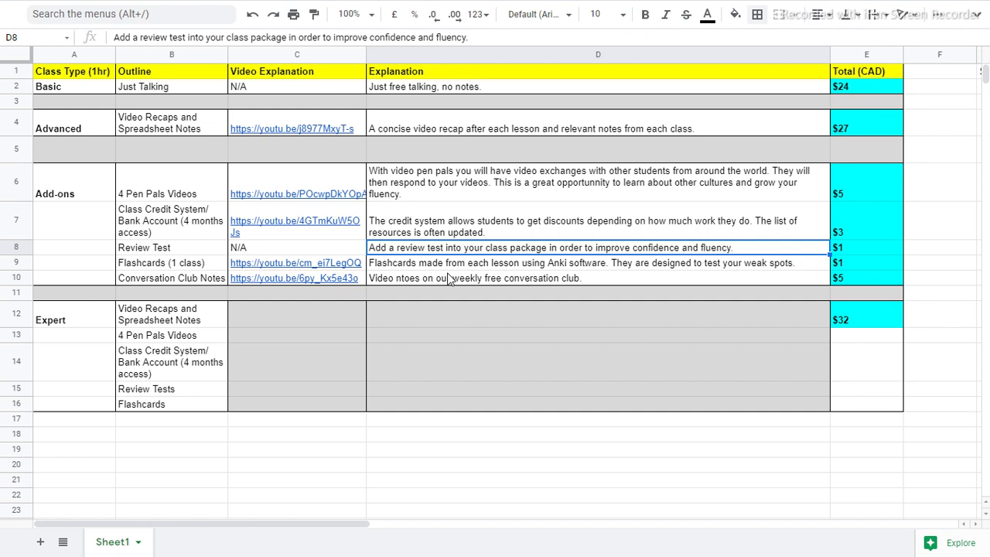
Step: Review the Flashcards (1 class) item, its $1 price, explanation and video link
click(541, 264)
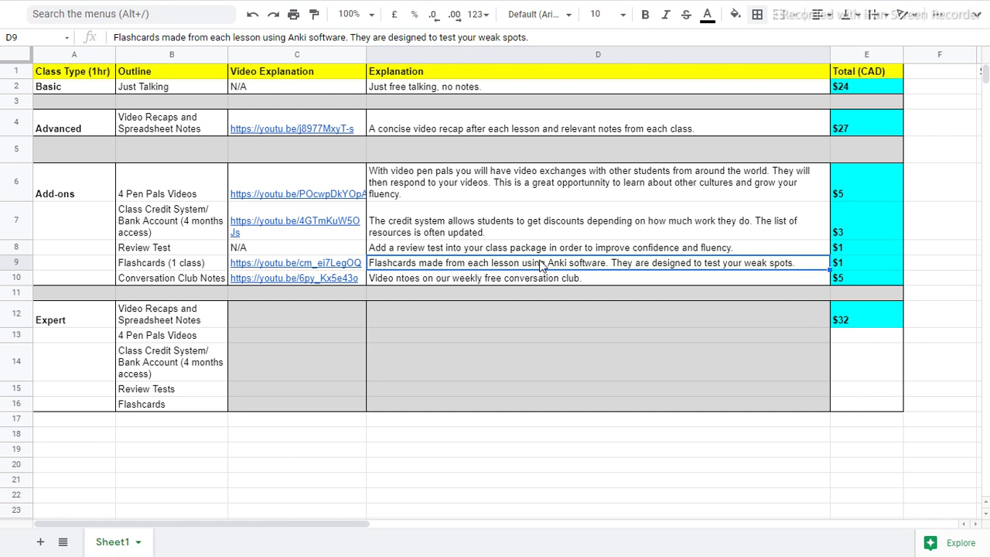
click(161, 263)
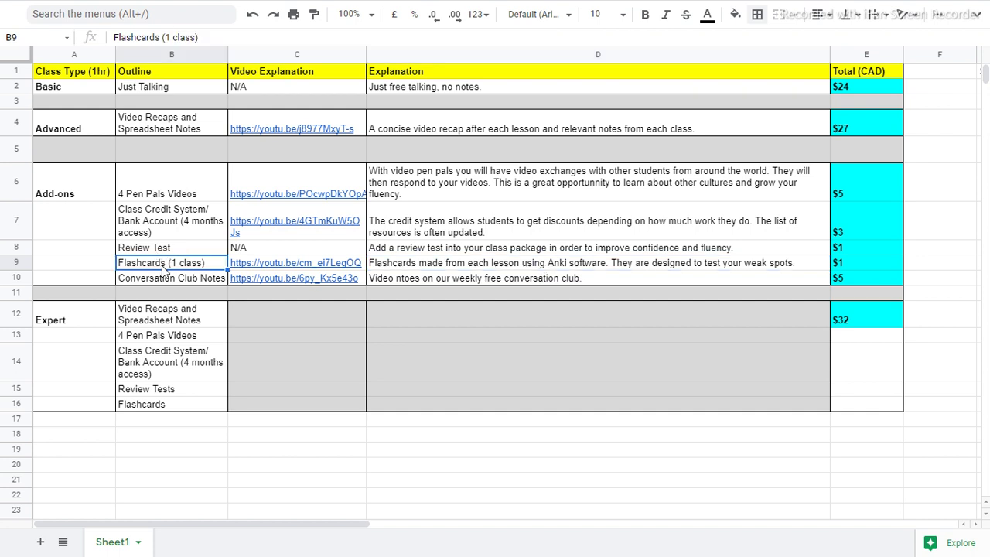
click(860, 261)
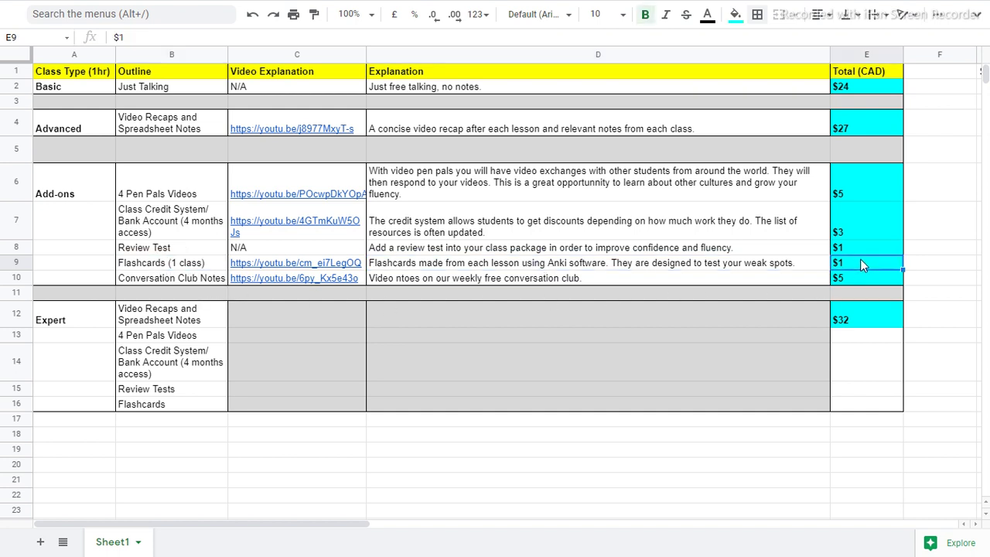
click(178, 267)
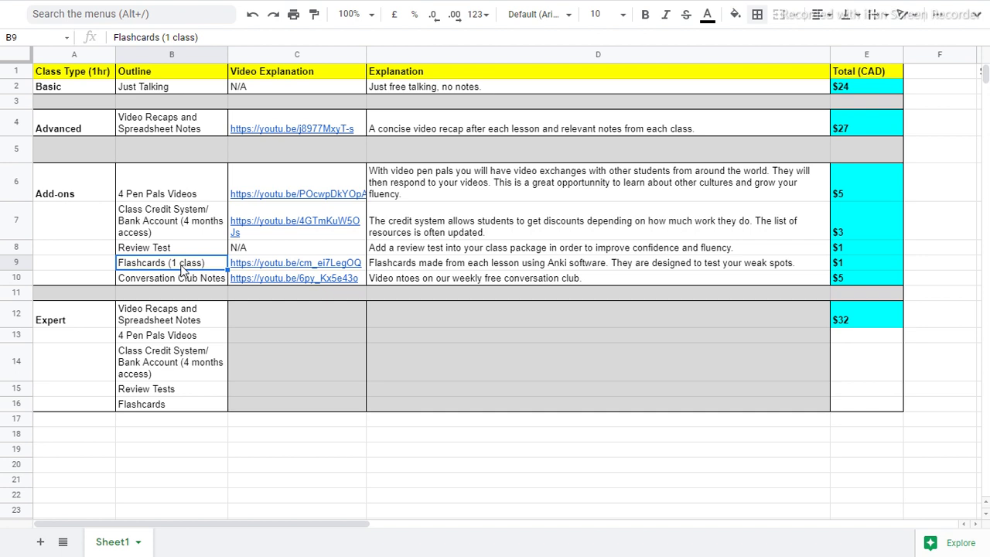
click(197, 284)
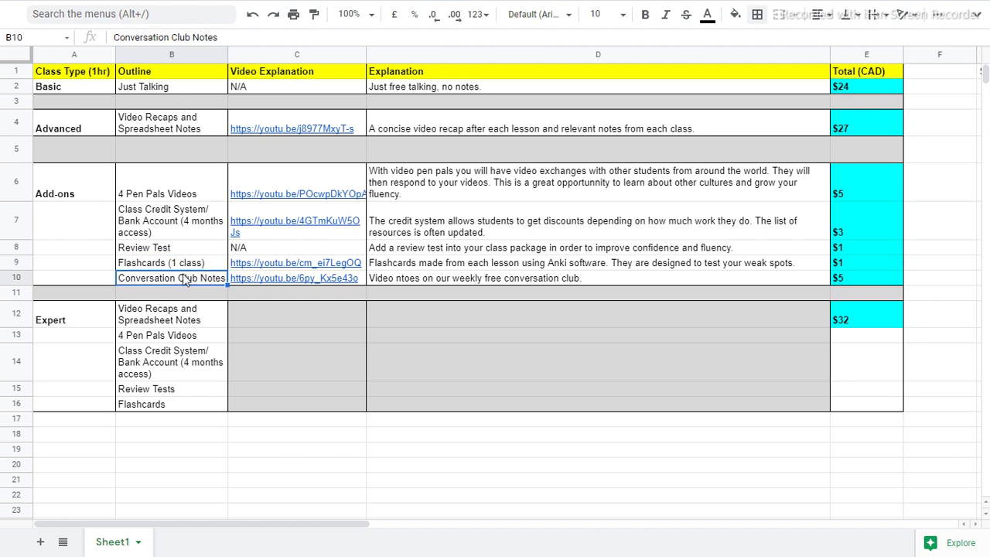
click(177, 269)
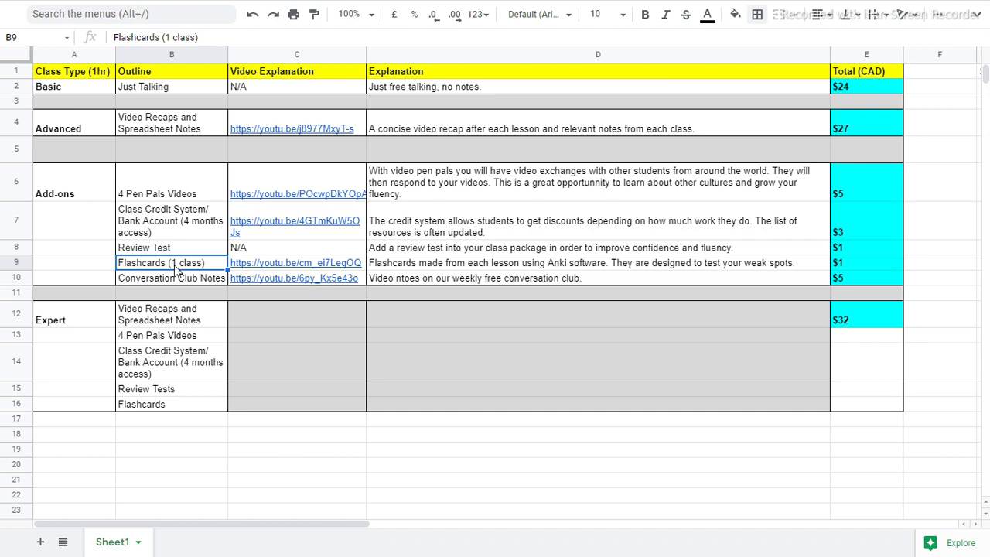
click(837, 264)
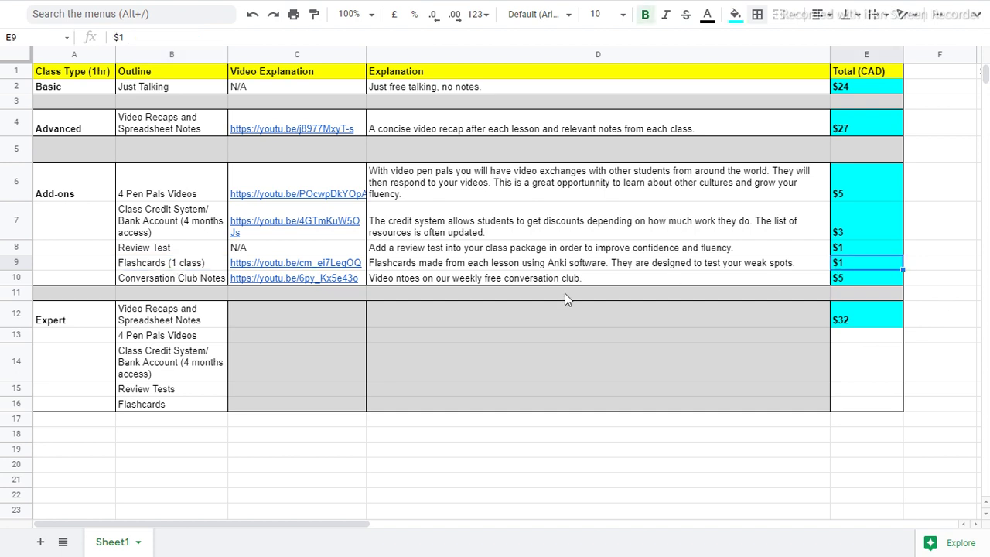
click(496, 268)
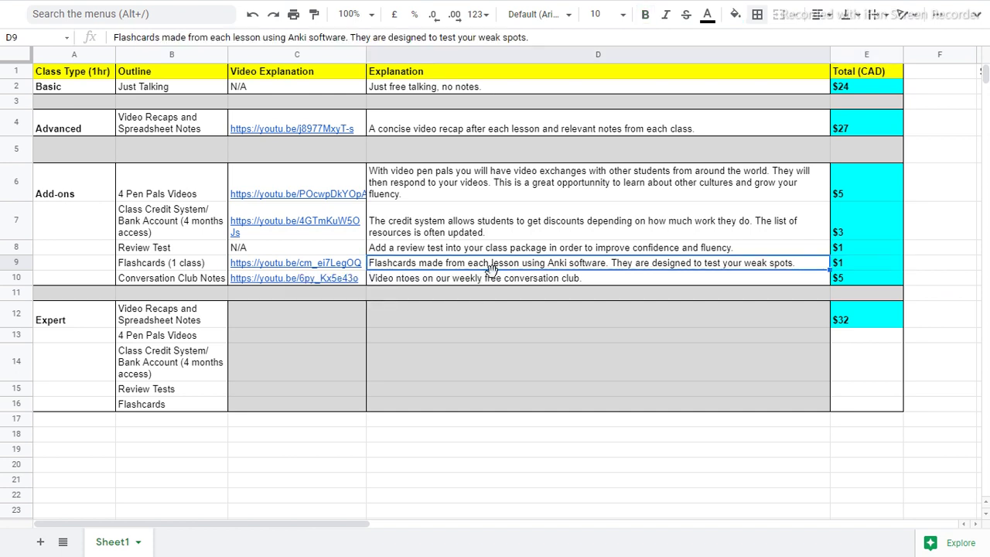
click(323, 266)
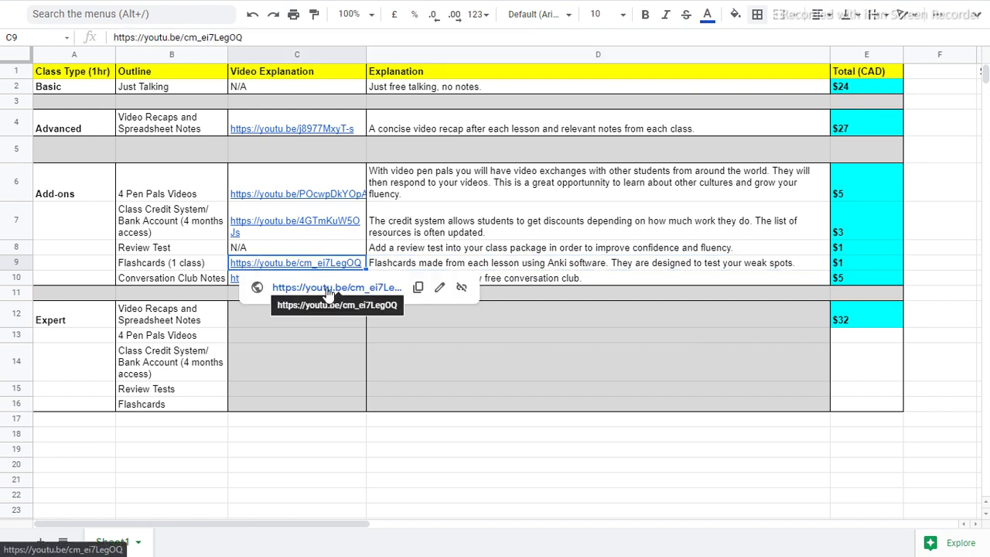
click(382, 264)
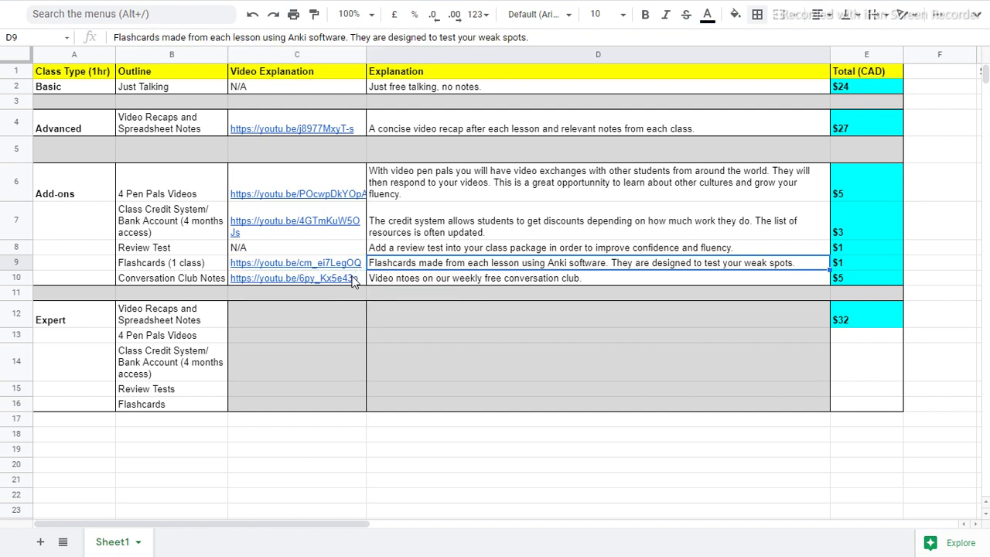
Step: Correct 'ntoes' to 'notes' in the Conversation Club Notes explanation
click(194, 280)
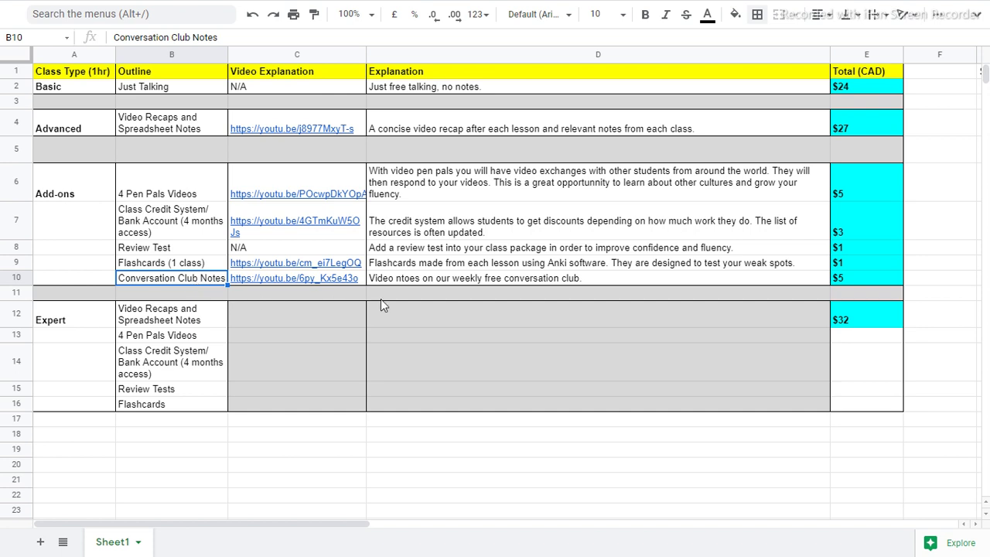
click(462, 279)
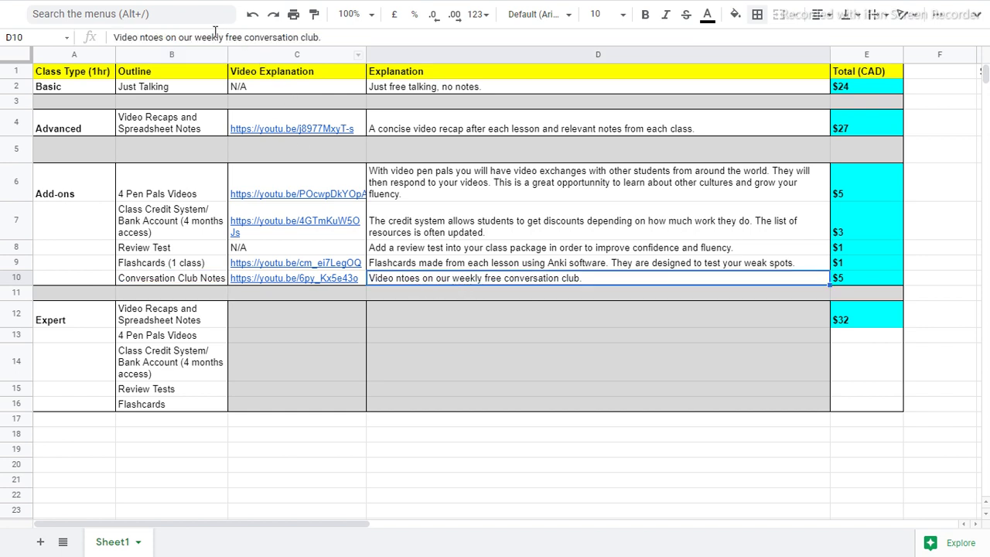
click(155, 37)
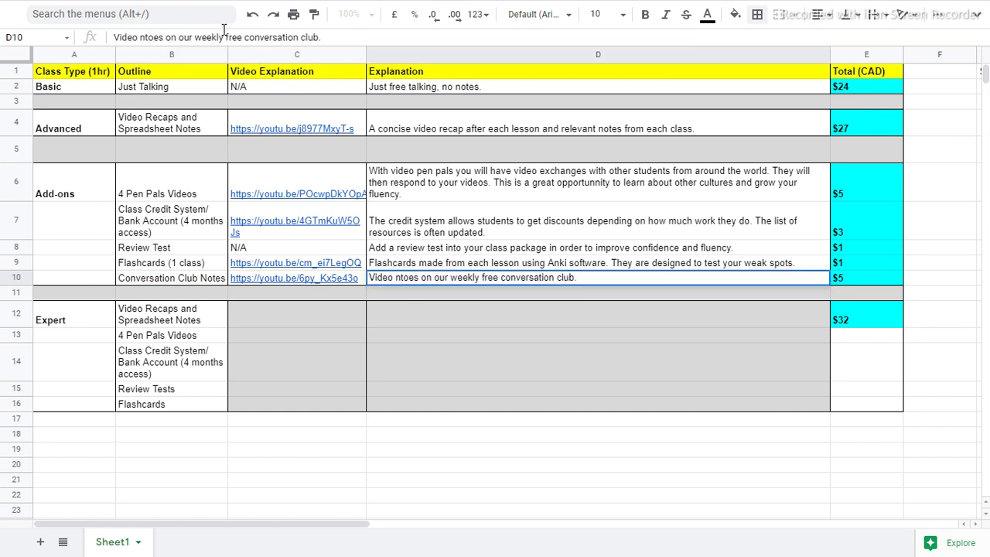
key(BackSpace)
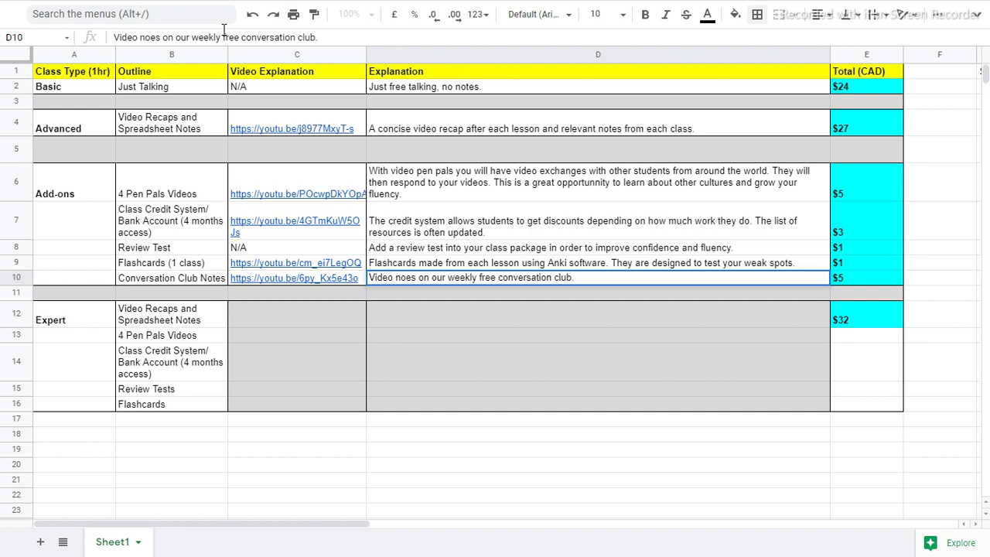
text(t)
click(445, 251)
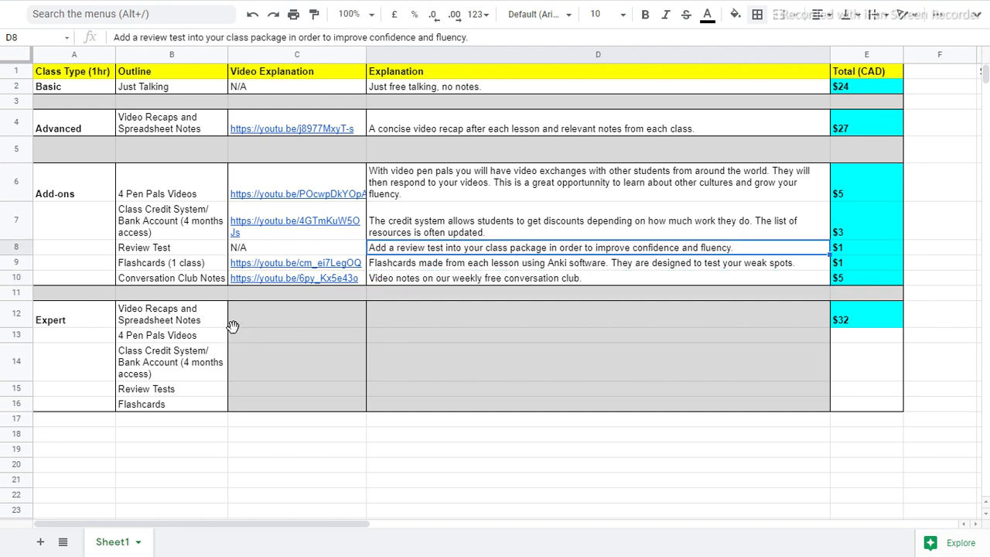
click(233, 325)
click(85, 326)
drag(85, 326, 239, 407)
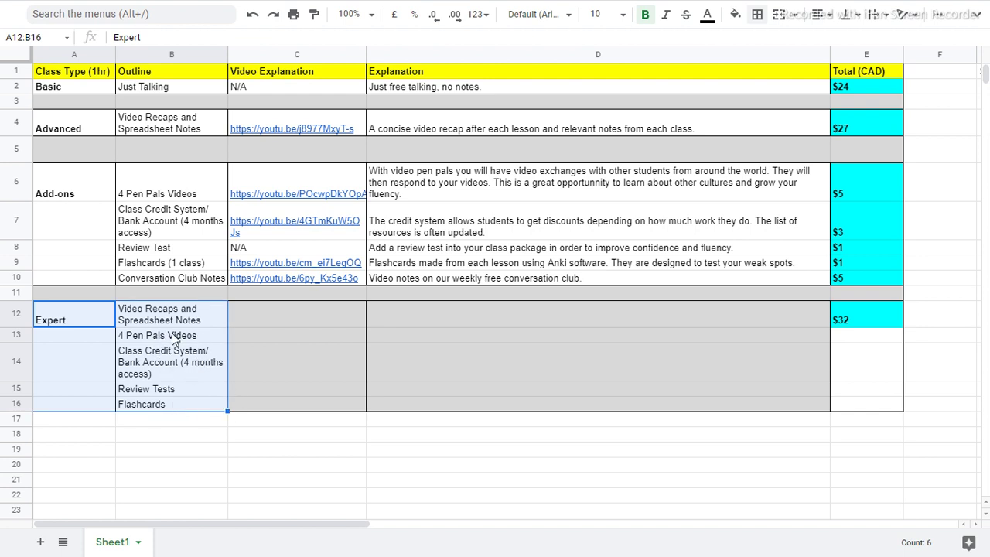
click(143, 283)
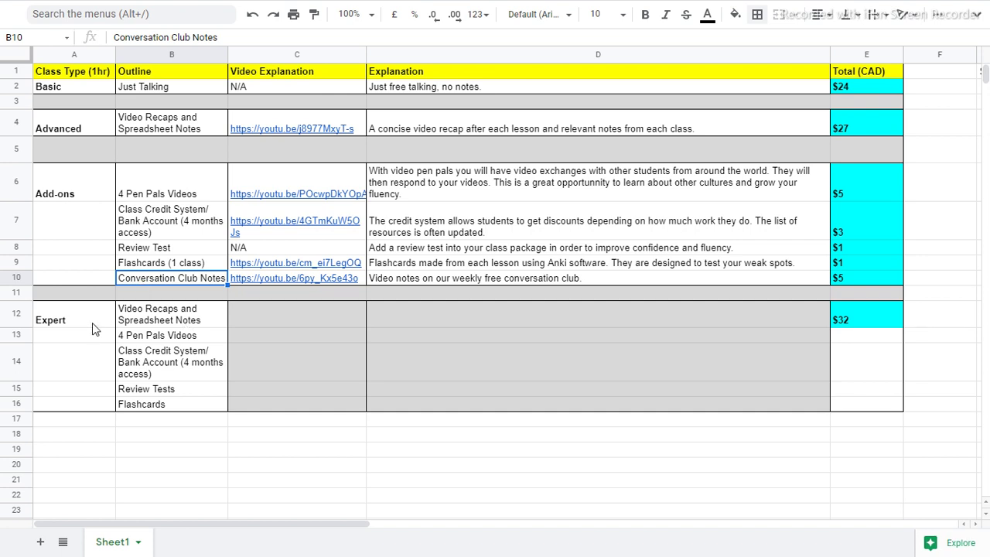
drag(92, 322, 185, 402)
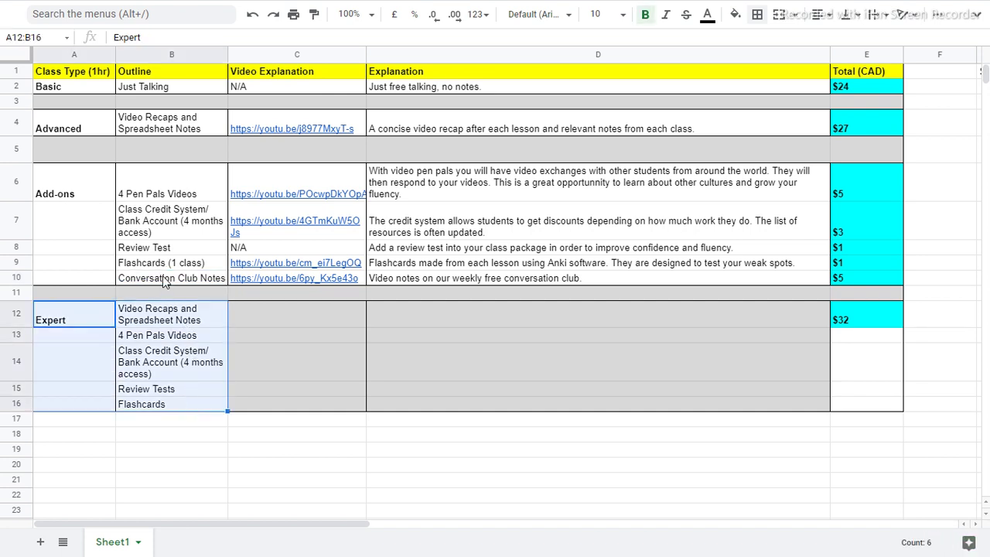
click(163, 281)
click(155, 424)
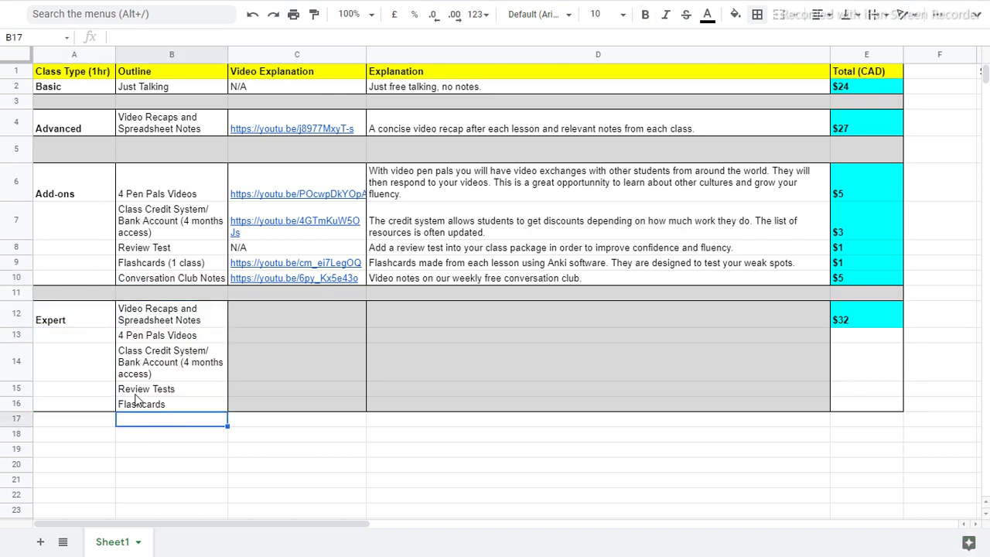
drag(84, 324, 198, 408)
click(861, 321)
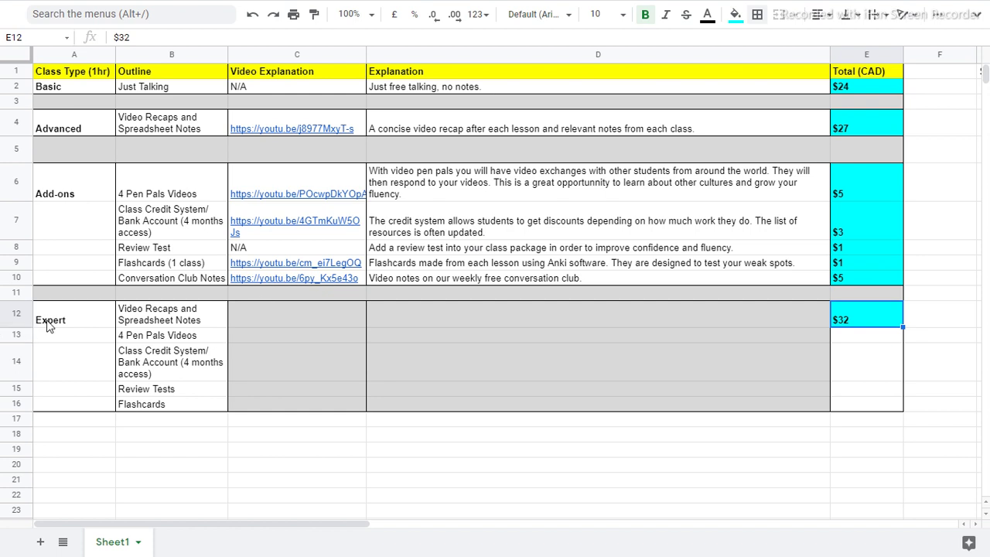
drag(49, 320, 203, 408)
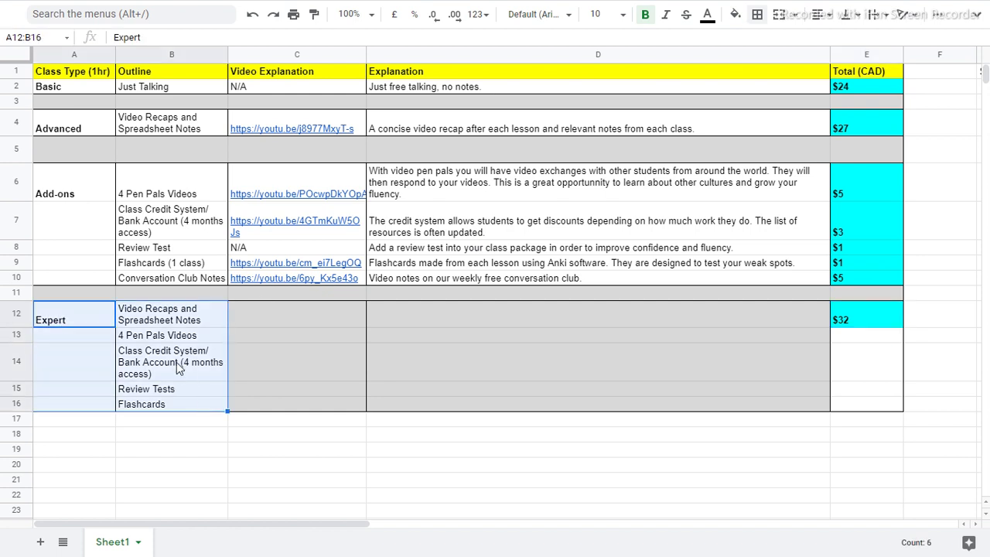
click(71, 129)
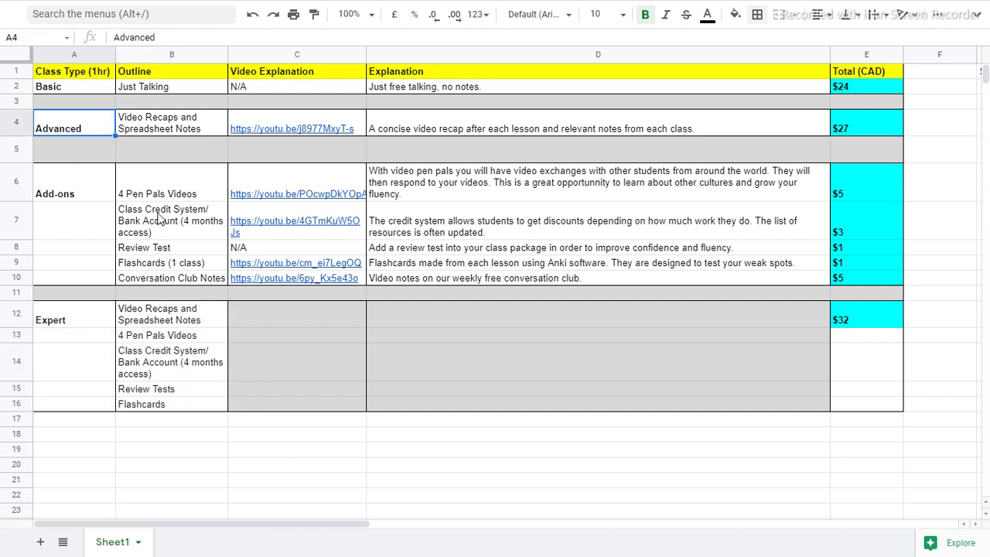
drag(287, 528, 613, 515)
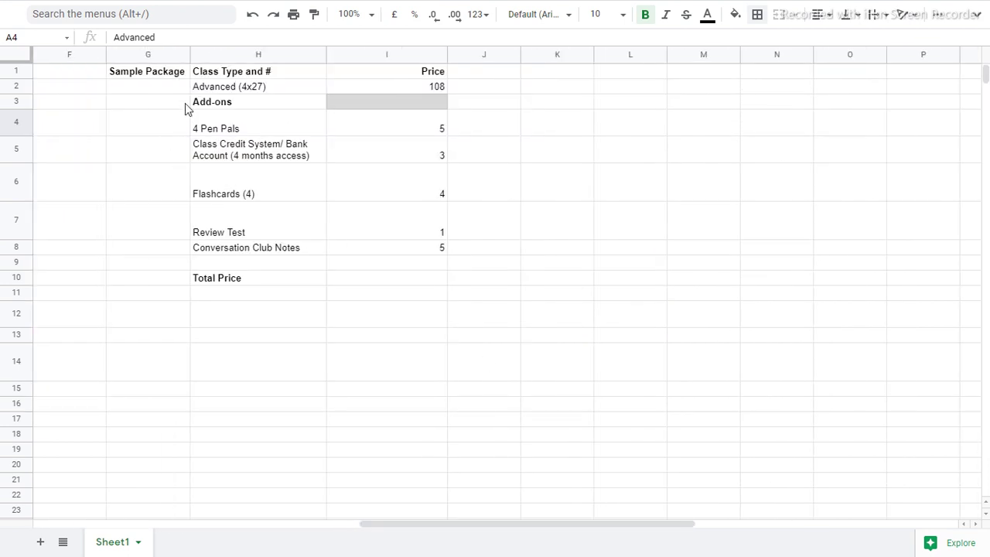
click(260, 92)
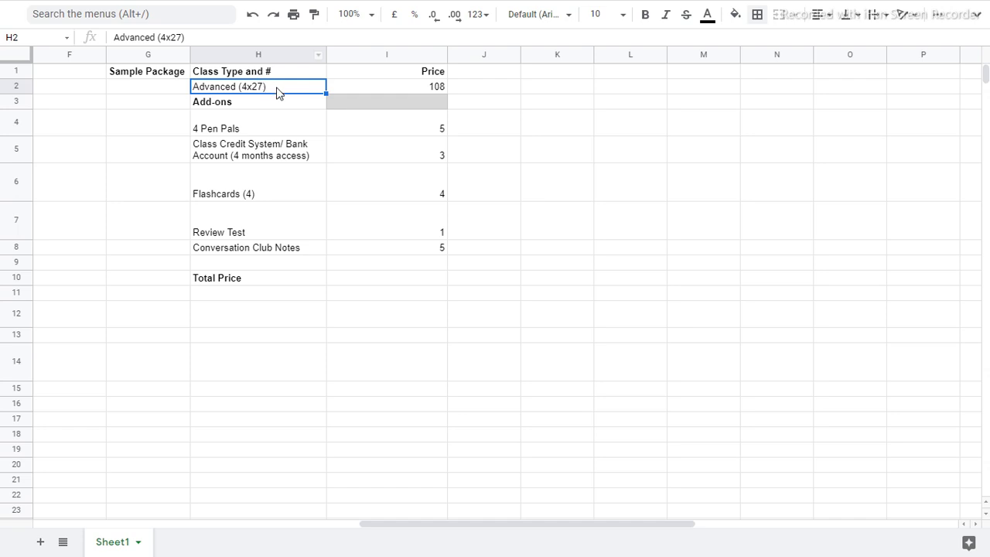
click(415, 85)
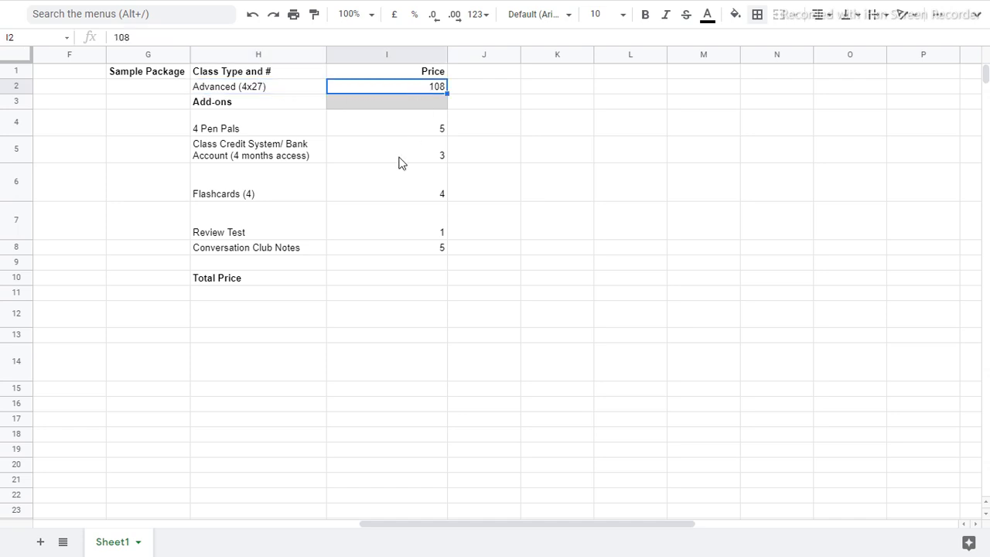
click(249, 126)
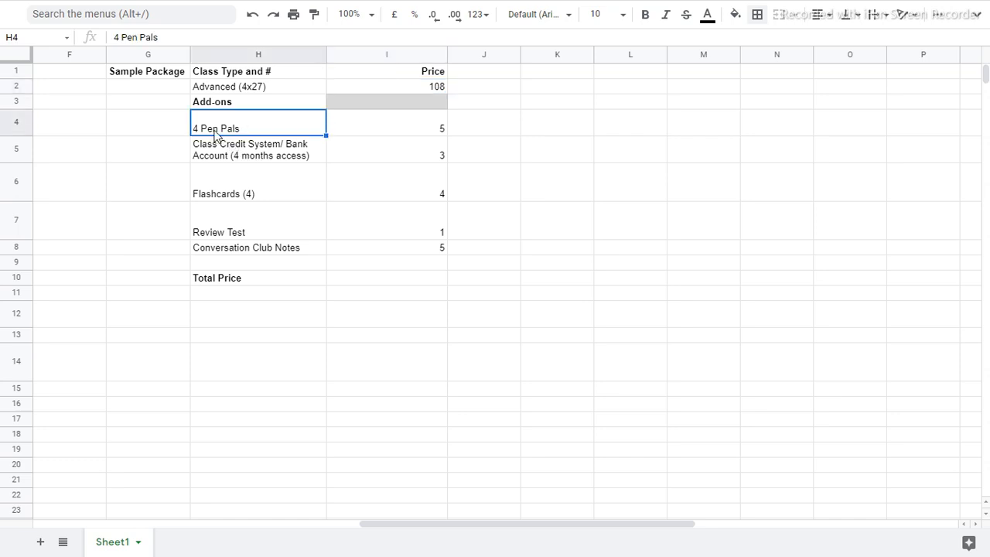
mouse_move(444, 529)
mouse_down()
mouse_move(167, 540)
mouse_move(364, 546)
mouse_move(441, 531)
mouse_up()
click(247, 157)
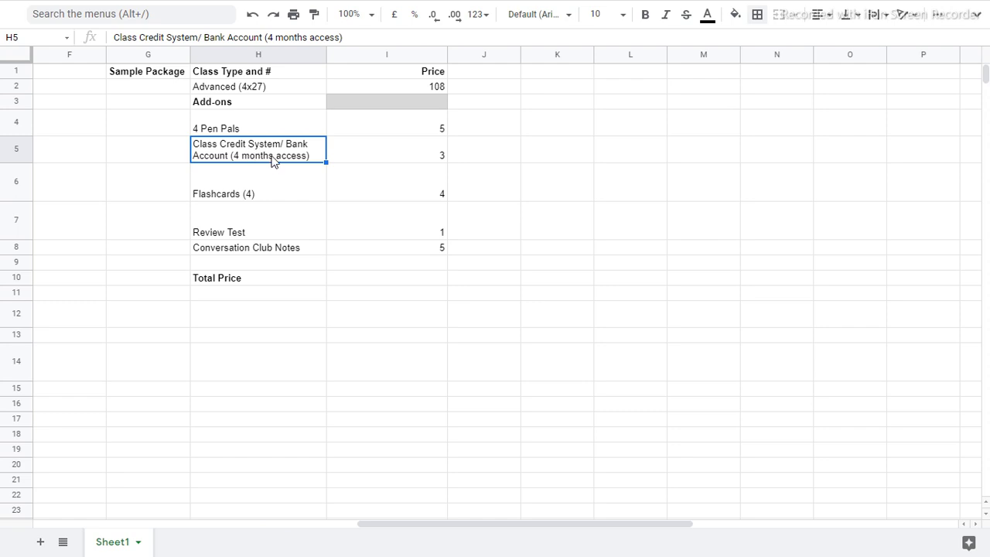
click(243, 130)
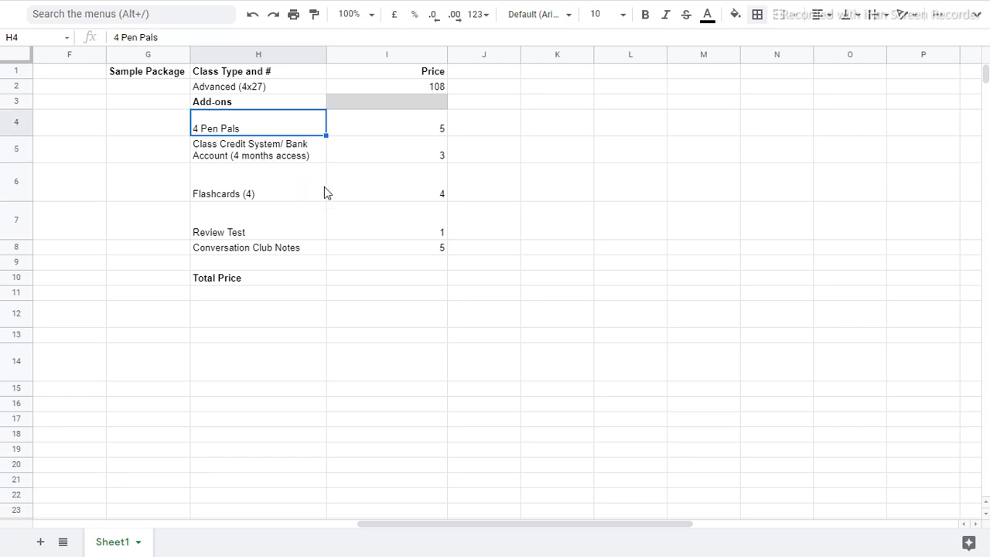
click(429, 132)
click(282, 166)
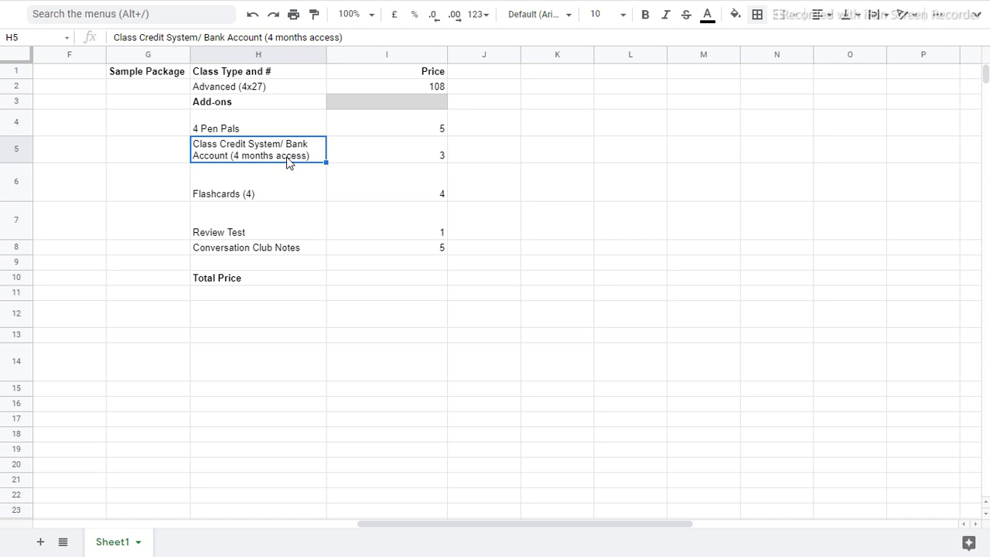
click(377, 156)
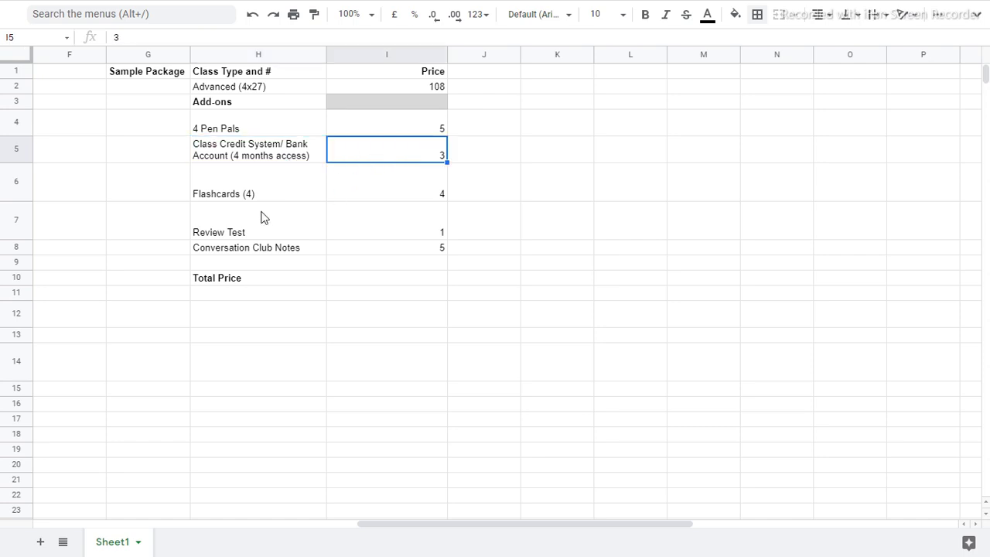
click(260, 194)
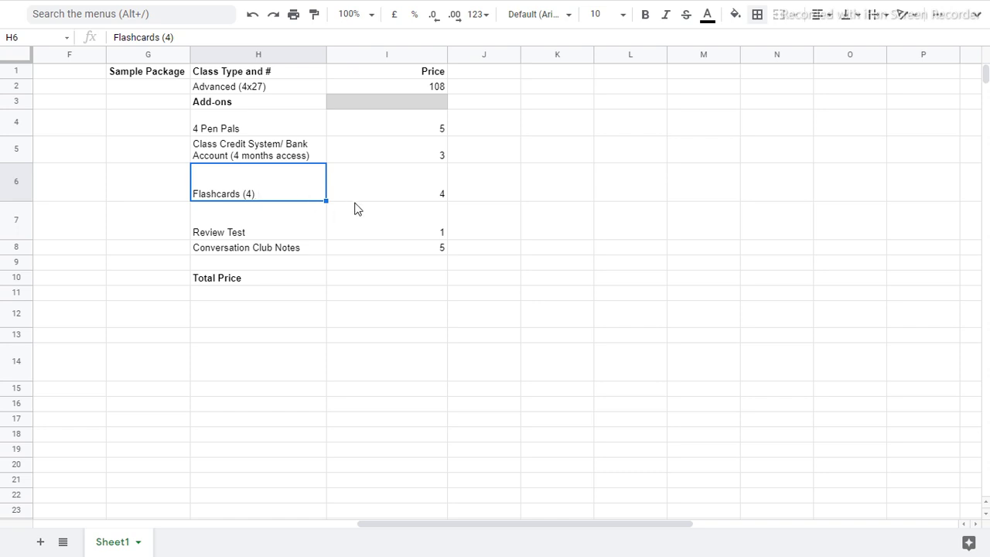
click(271, 233)
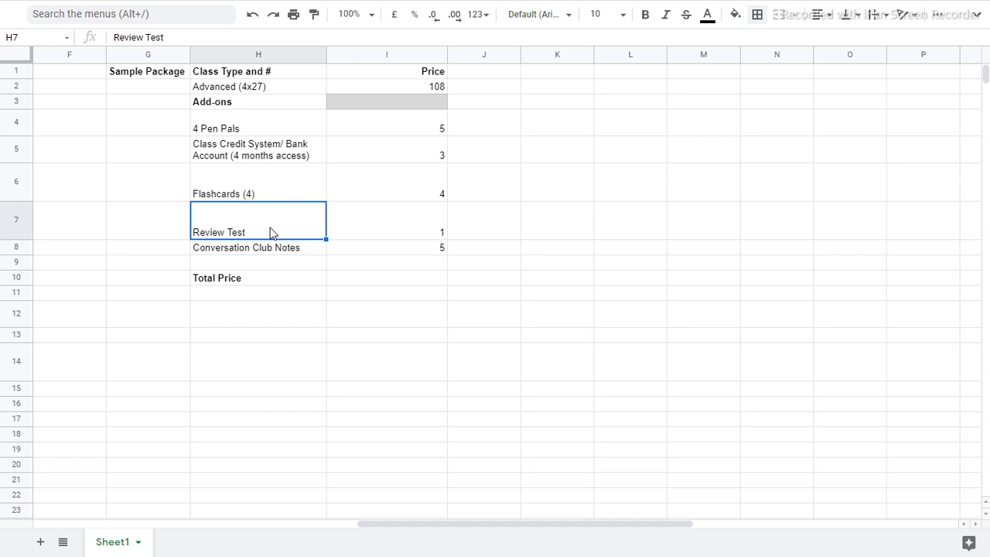
click(272, 250)
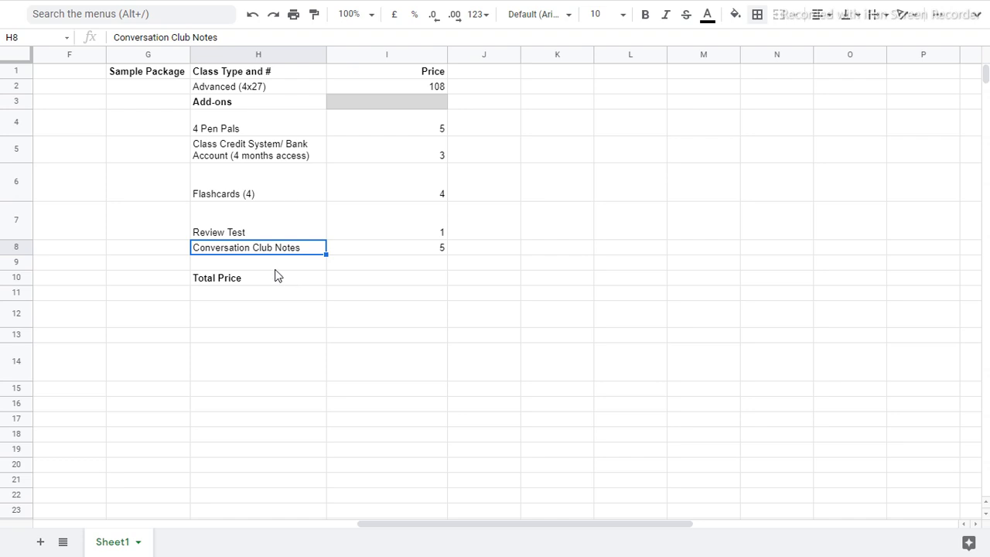
Step: Append '(1)' to the Conversation Club Notes item label
click(221, 37)
text((1))
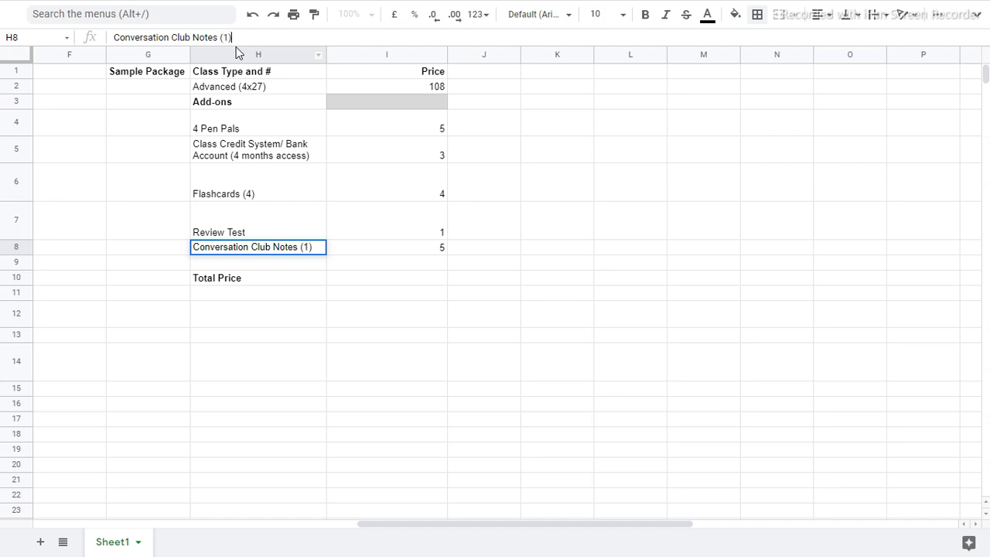
key(Return)
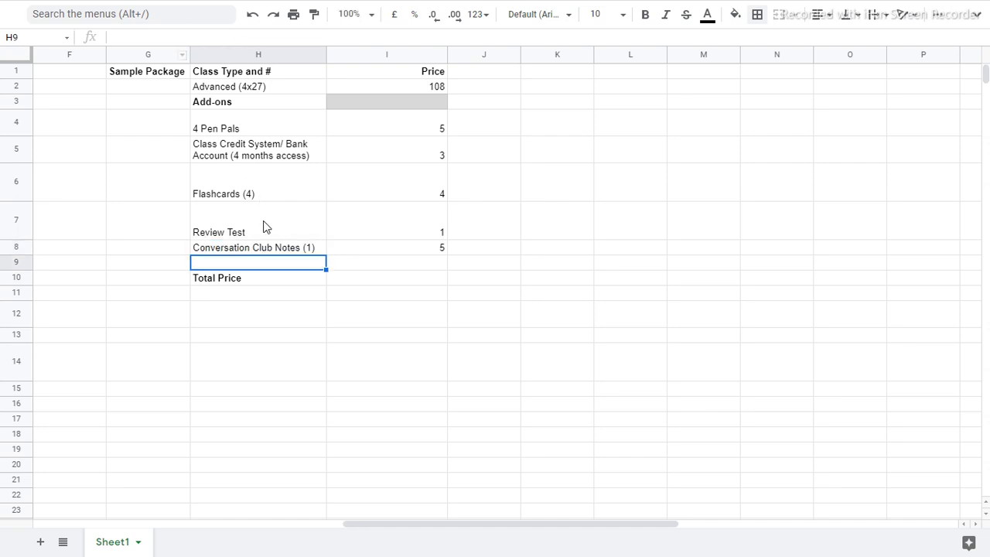
Step: Set Total Price to =SUM(I2:I9) over the item prices in column I
click(280, 286)
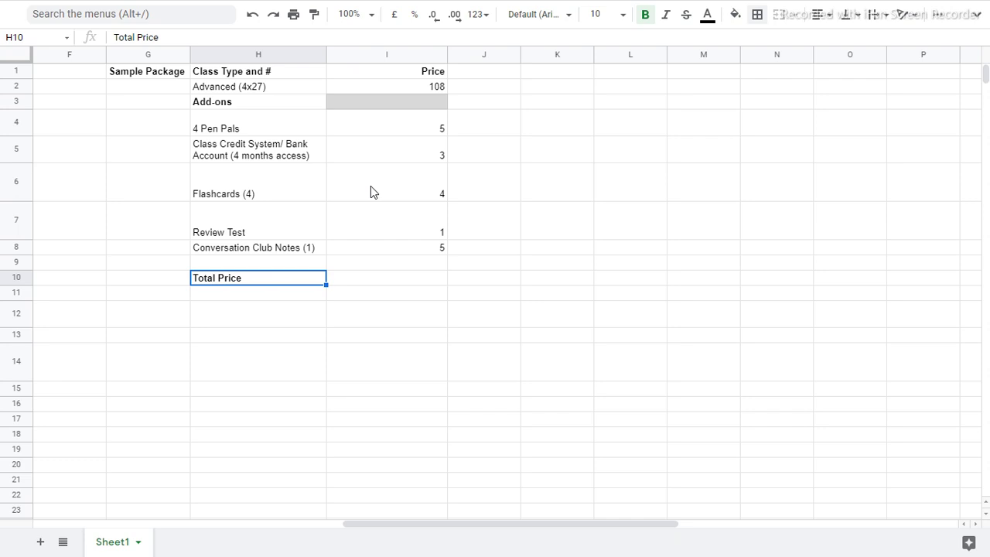
drag(410, 85, 416, 266)
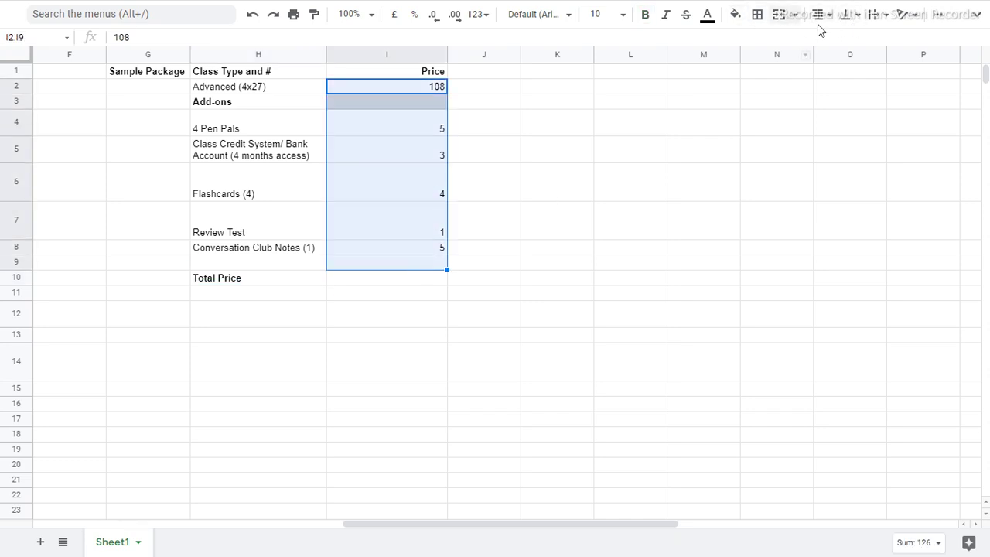
click(975, 15)
click(817, 68)
click(827, 88)
key(Return)
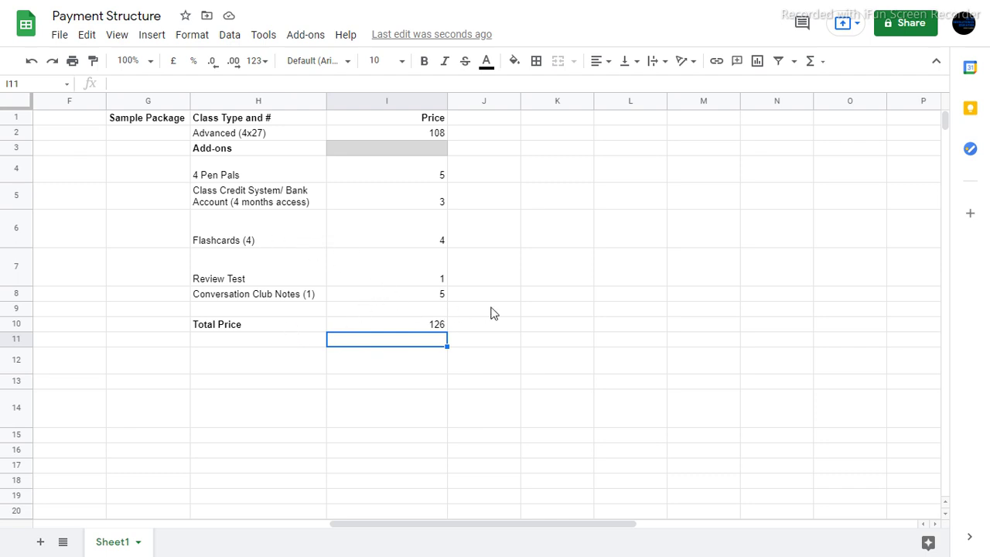
Step: Check each item's price and the resulting Total Price of 126
click(279, 176)
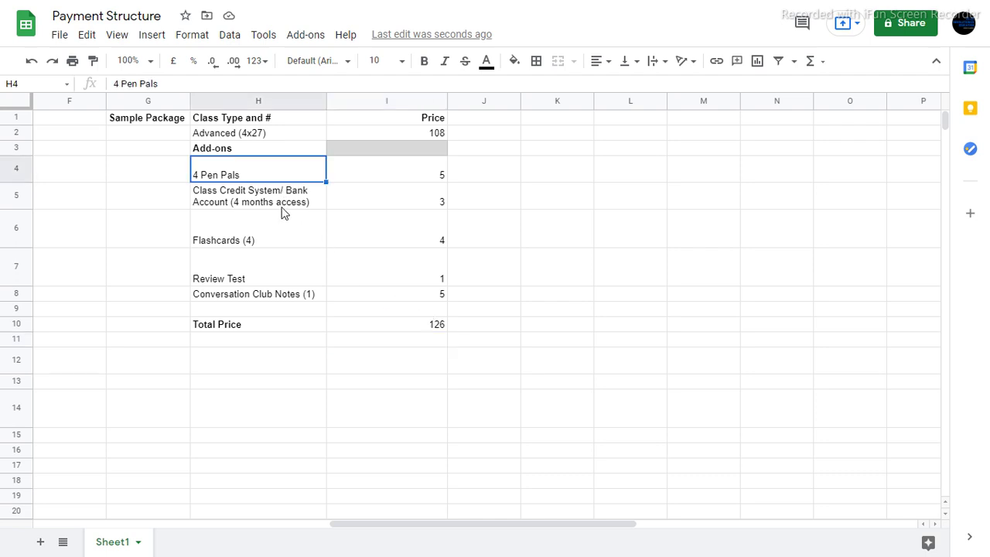
click(271, 205)
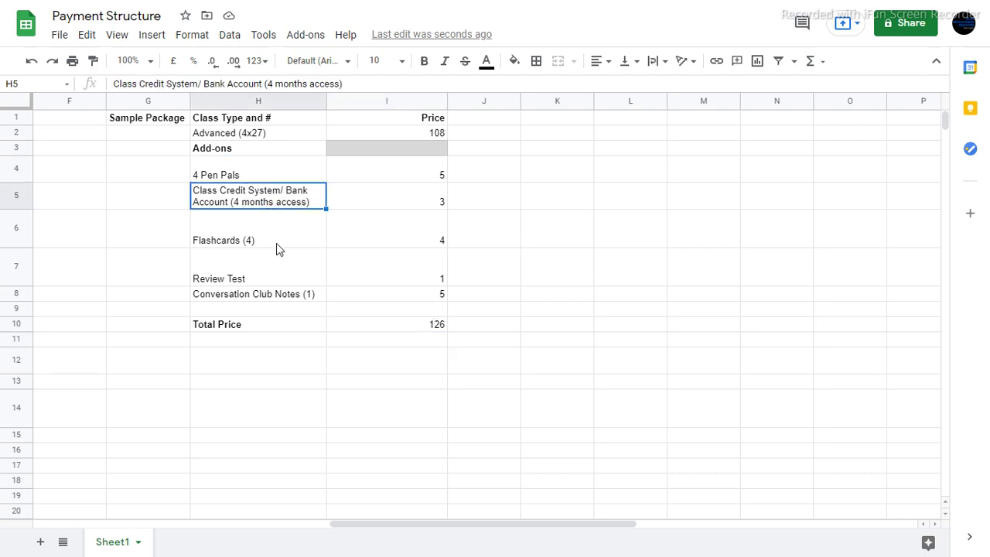
click(277, 245)
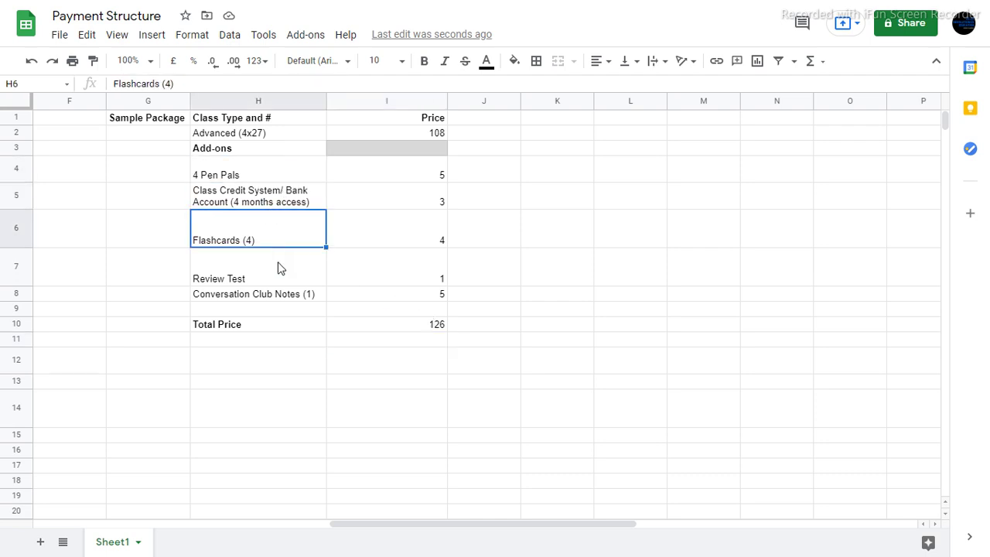
click(277, 276)
click(286, 294)
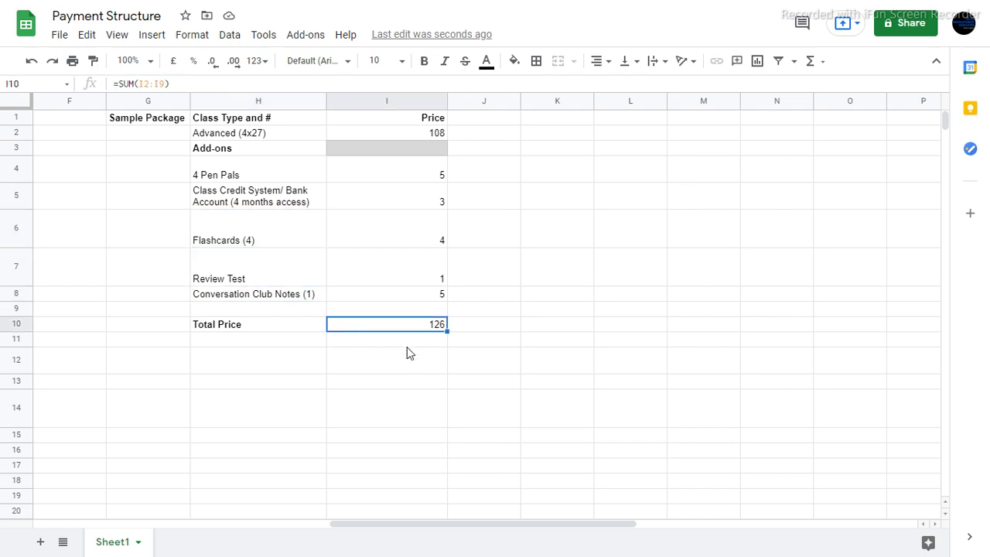